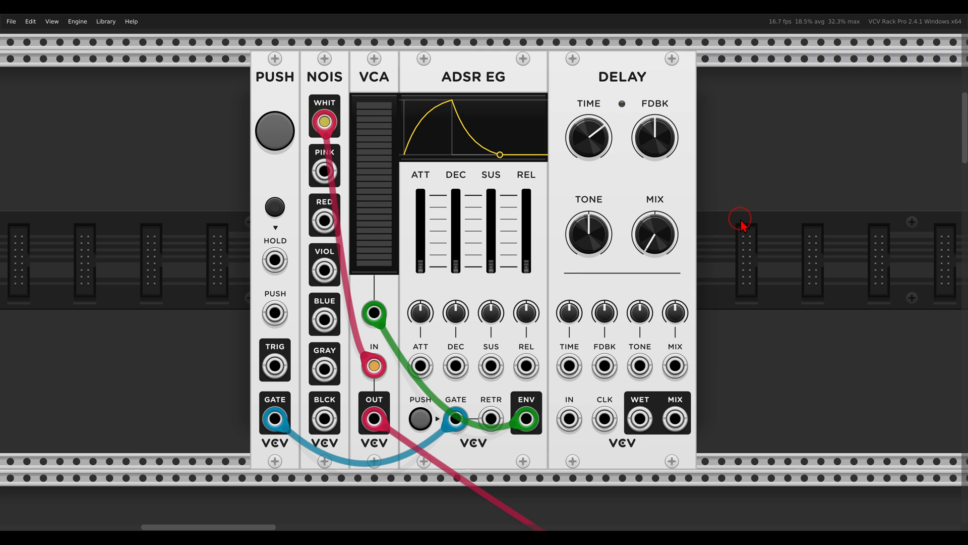
pyautogui.moveTo(356, 107)
pyautogui.mouseDown()
pyautogui.moveTo(341, 101)
pyautogui.moveTo(355, 114)
pyautogui.mouseUp()
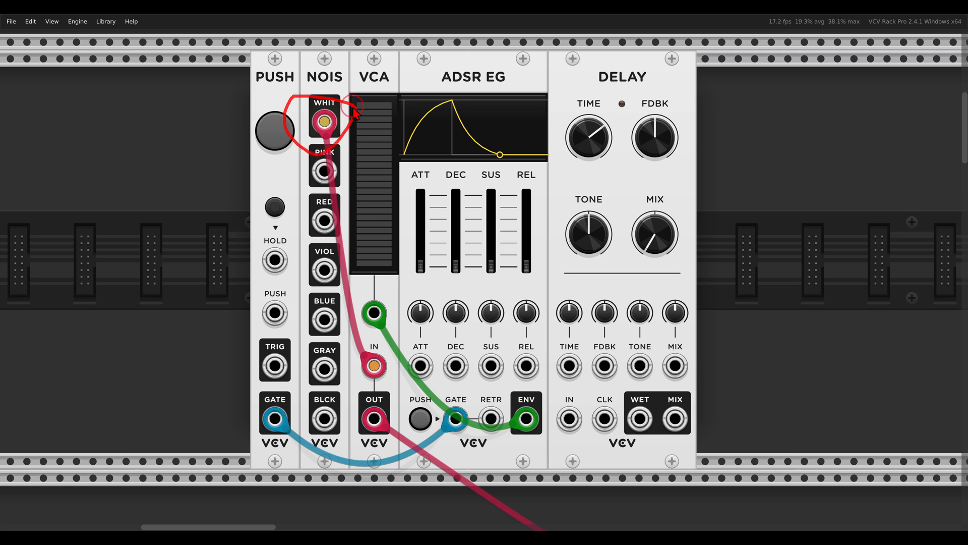
pyautogui.moveTo(398, 63)
pyautogui.mouseDown()
pyautogui.moveTo(343, 66)
pyautogui.moveTo(398, 76)
pyautogui.mouseUp()
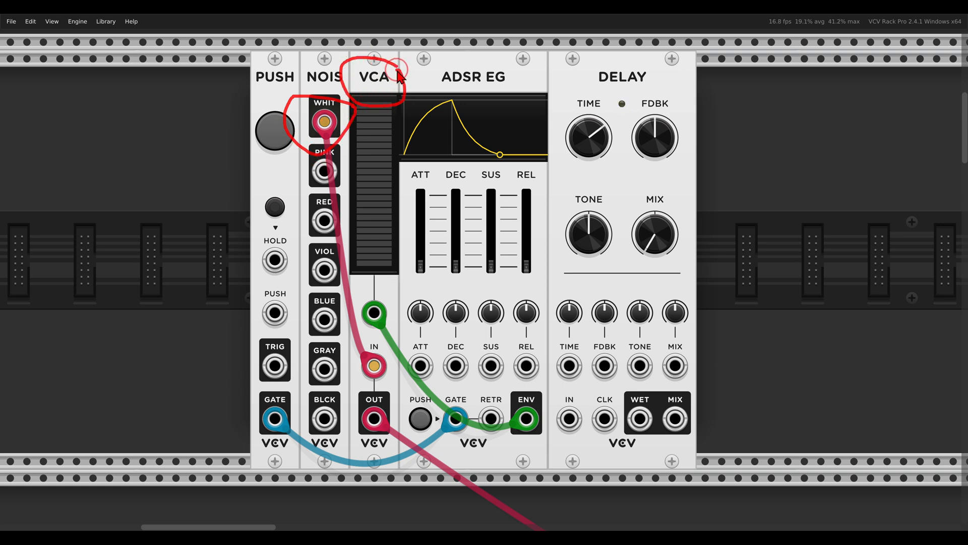
pyautogui.moveTo(532, 226)
pyautogui.mouseDown()
pyautogui.moveTo(396, 255)
pyautogui.moveTo(516, 295)
pyautogui.moveTo(534, 233)
pyautogui.mouseUp()
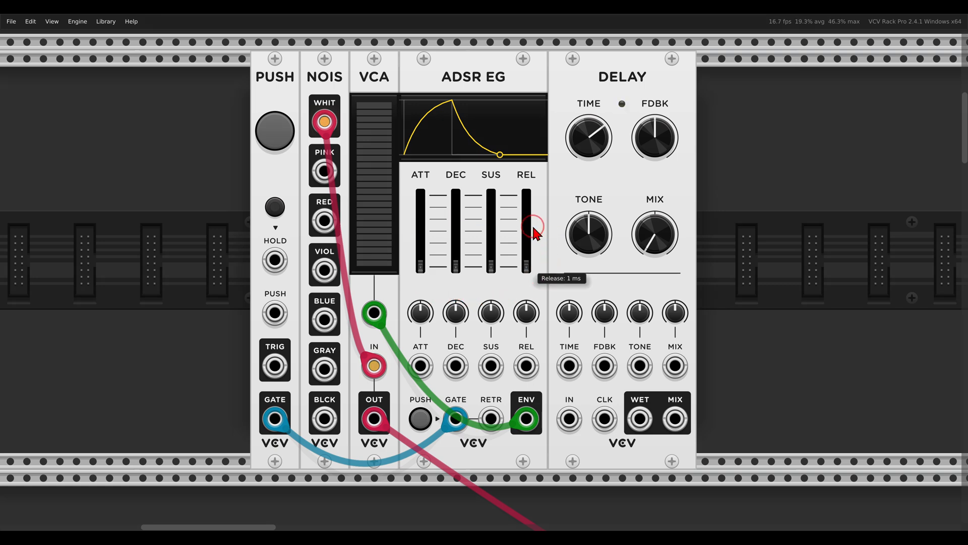
# - Trigger the dry noise burst, then insert the Delay module between the VCA output and the outgoing audio cable, using the delay's MIX output
pyautogui.click(274, 133)
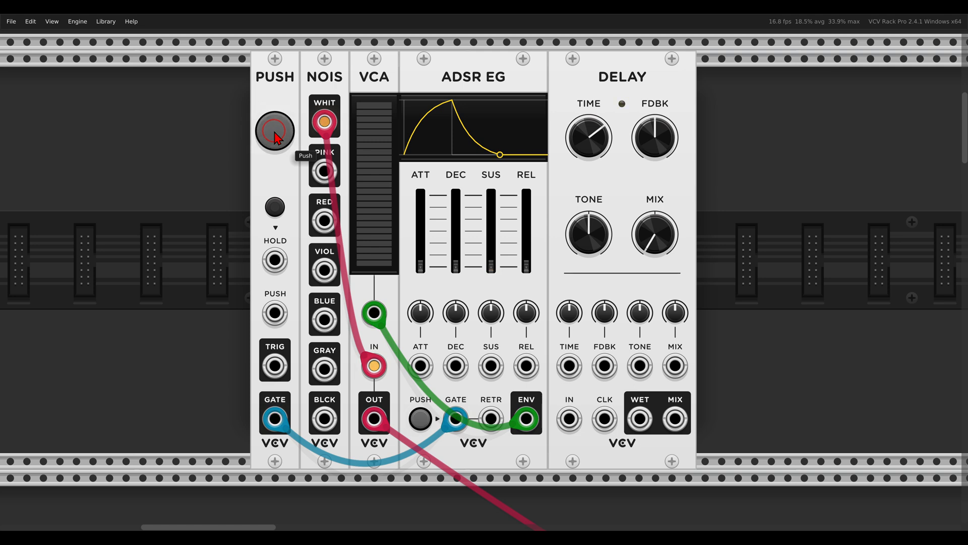
pyautogui.click(275, 133)
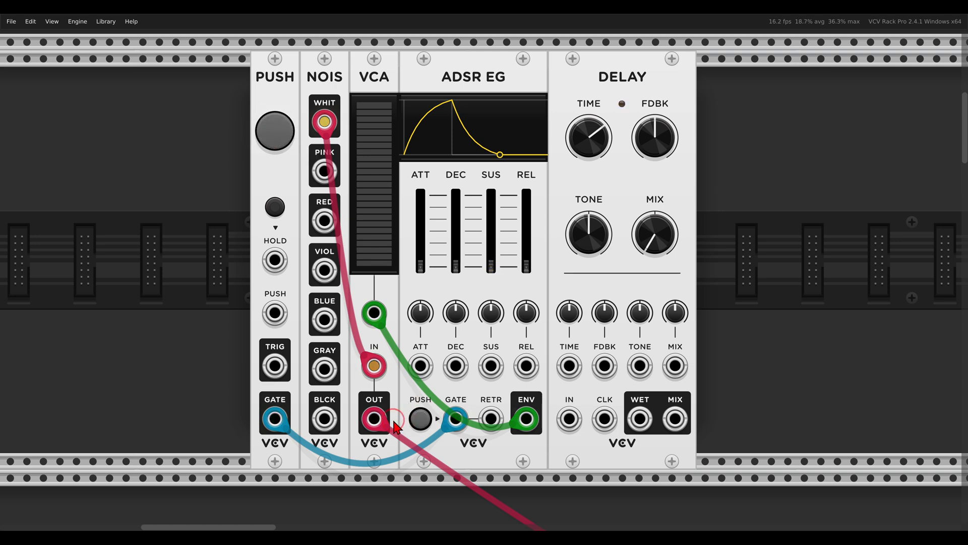
pyautogui.moveTo(376, 418); pyautogui.dragTo(676, 418)
pyautogui.moveTo(572, 419); pyautogui.dragTo(375, 423)
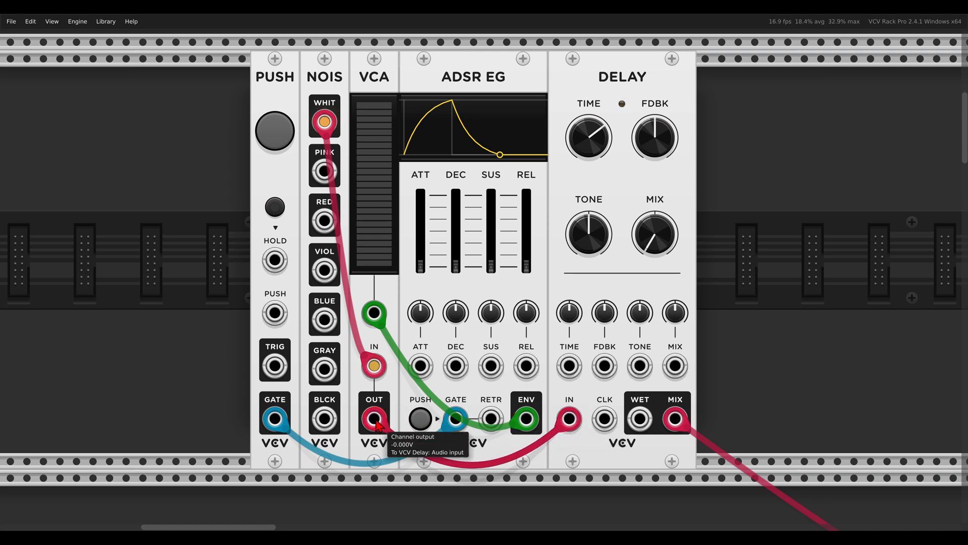
# - Set the Delay's mix fully wet, shorten its delay time considerably, and trigger noise bursts through it
pyautogui.moveTo(643, 252); pyautogui.dragTo(650, 161)
pyautogui.moveTo(651, 388)
pyautogui.mouseDown()
pyautogui.moveTo(614, 406)
pyautogui.moveTo(658, 438)
pyautogui.moveTo(647, 381)
pyautogui.mouseUp()
pyautogui.moveTo(655, 253)
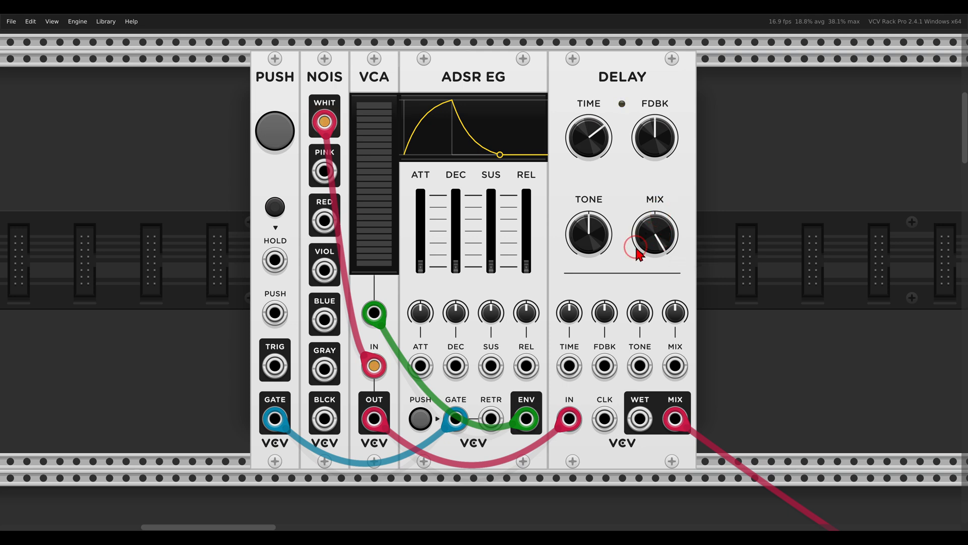
pyautogui.moveTo(595, 148); pyautogui.dragTo(595, 234)
pyautogui.click(268, 137)
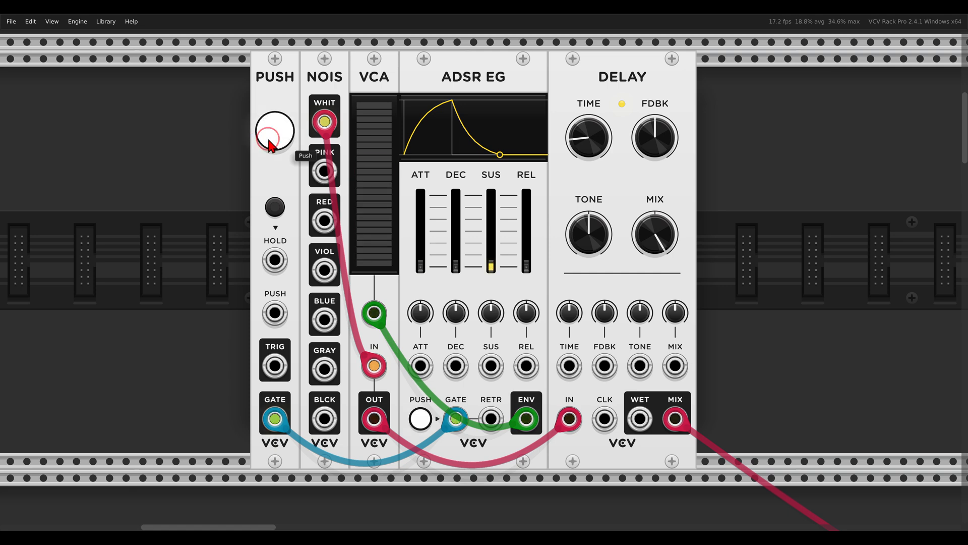
pyautogui.click(270, 142)
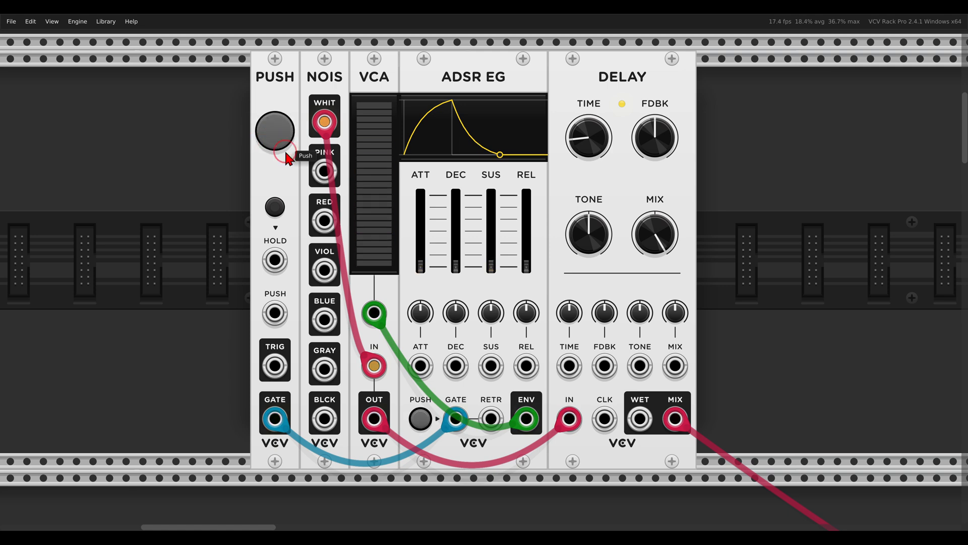
# - Raise the Delay's feedback and trigger several noise bursts to hear the resonating pluck
pyautogui.moveTo(654, 154); pyautogui.dragTo(624, 76)
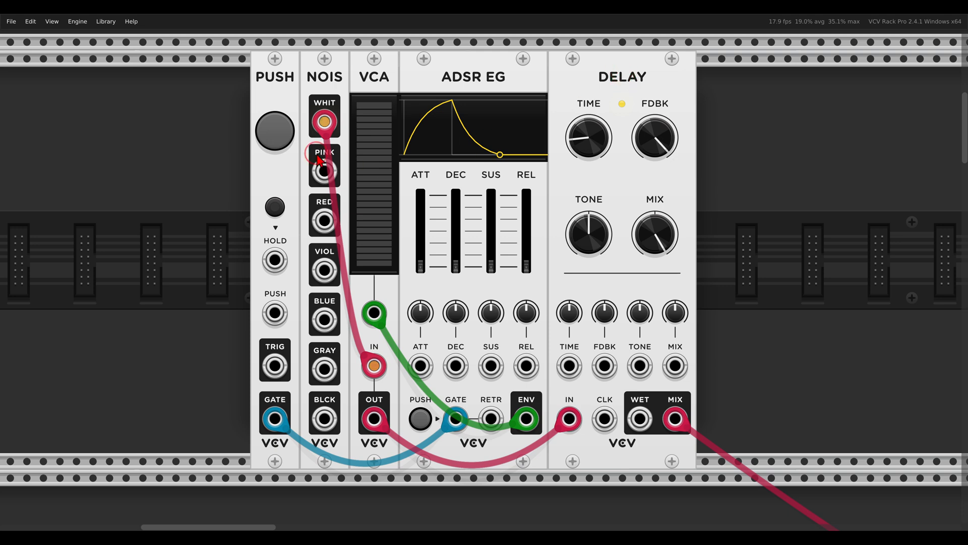
pyautogui.click(283, 136)
pyautogui.click(283, 136)
pyautogui.click(283, 136)
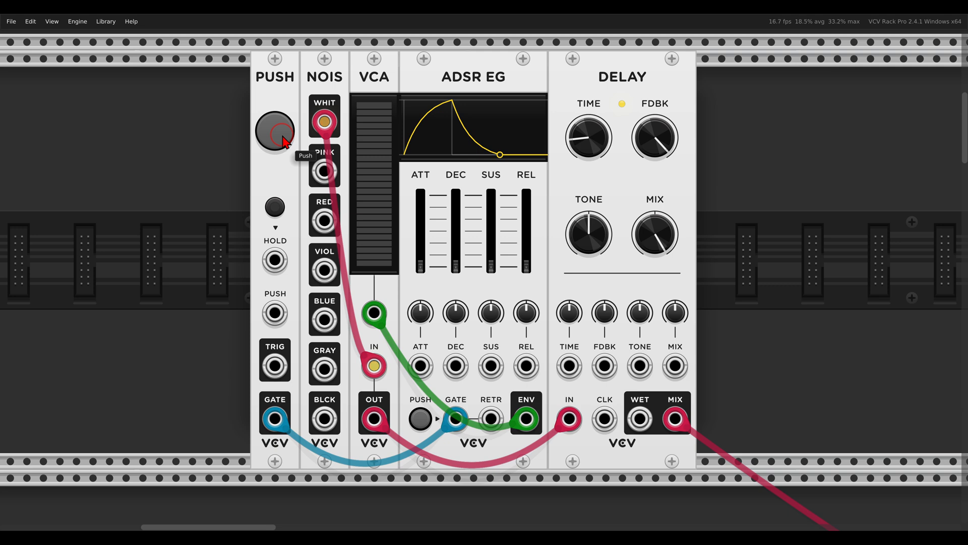
pyautogui.click(283, 136)
pyautogui.click(283, 136)
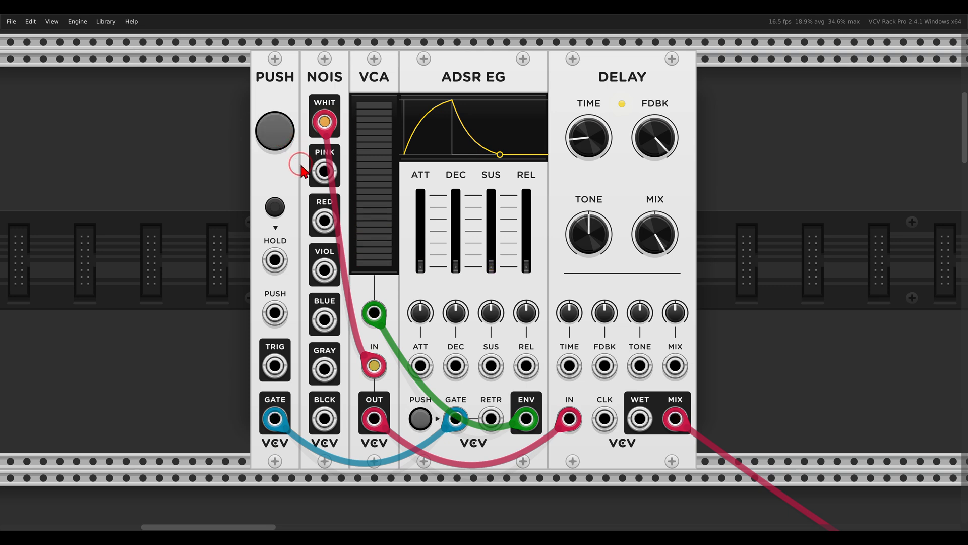
# - Go to the second patch with the Chronoblob delay and trigger several noise bursts through it
pyautogui.scroll(-10, 324, 281)
pyautogui.scroll(-2, 357, 356)
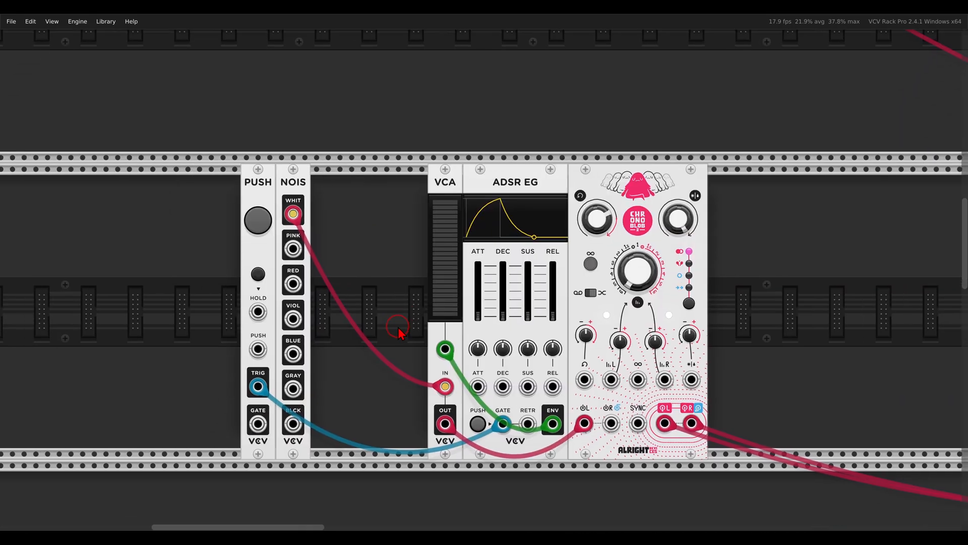
pyautogui.scroll(2, 396, 336)
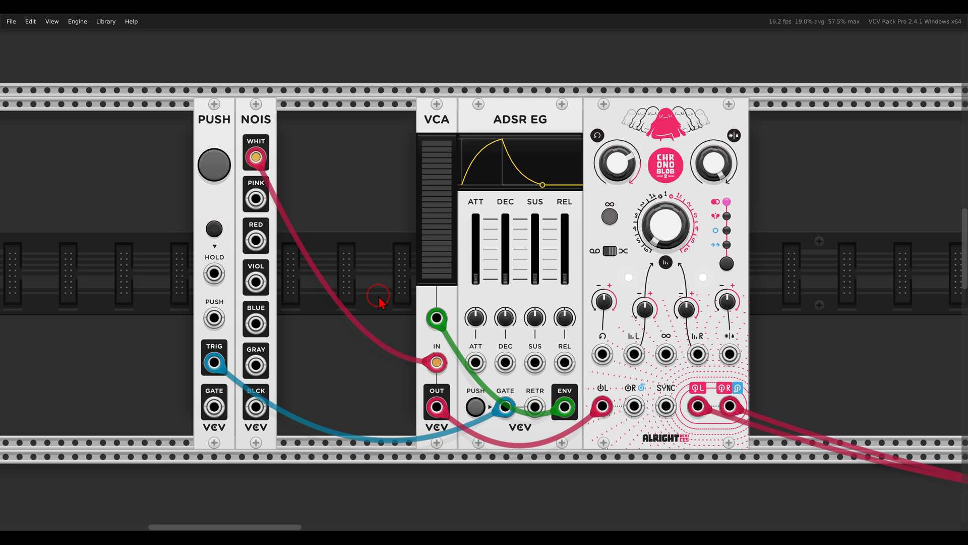
pyautogui.moveTo(721, 97)
pyautogui.mouseDown()
pyautogui.moveTo(613, 111)
pyautogui.moveTo(716, 108)
pyautogui.moveTo(708, 101)
pyautogui.mouseUp()
pyautogui.click(219, 165)
pyautogui.click(218, 165)
pyautogui.click(219, 165)
pyautogui.click(219, 165)
pyautogui.click(219, 165)
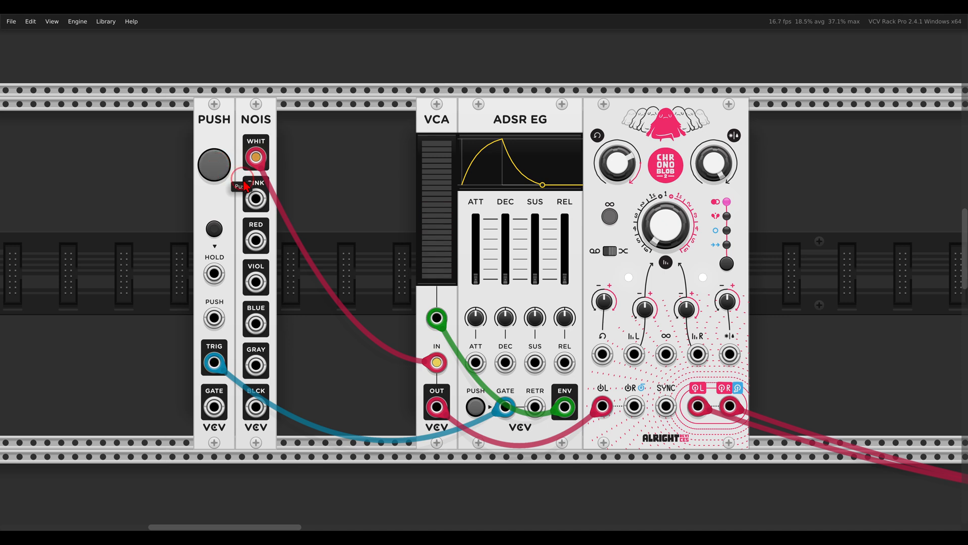
# - Add a VCV Random (RND) module beside the Chronoblob delay and patch the Push trigger output into its trigger input
pyautogui.rightClick(782, 238)
pyautogui.click(214, 91)
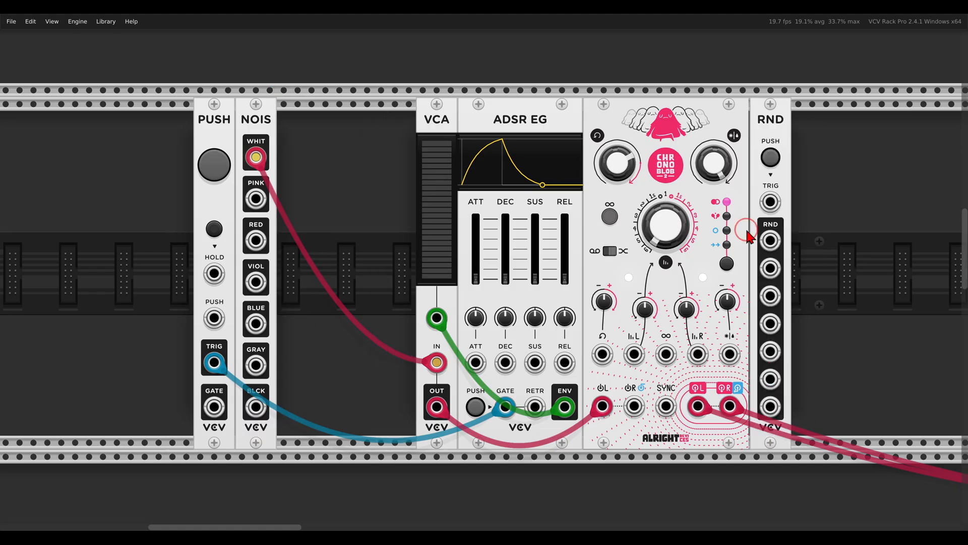
pyautogui.moveTo(506, 407); pyautogui.dragTo(766, 204)
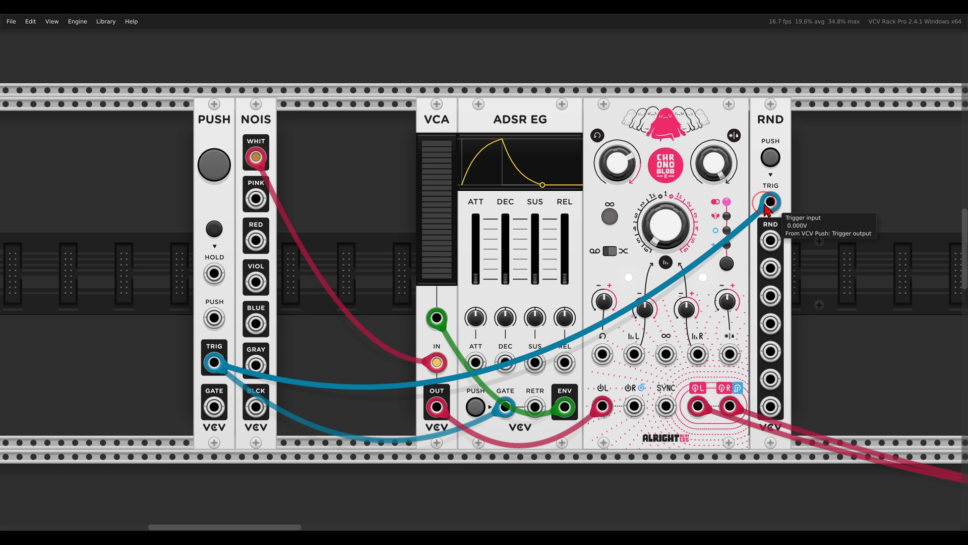
# - Patch the first two random outputs into the Chronoblob's left and right time inputs and slightly adjust both time modulation amounts
pyautogui.moveTo(770, 241); pyautogui.dragTo(634, 349)
pyautogui.moveTo(698, 353); pyautogui.dragTo(771, 269)
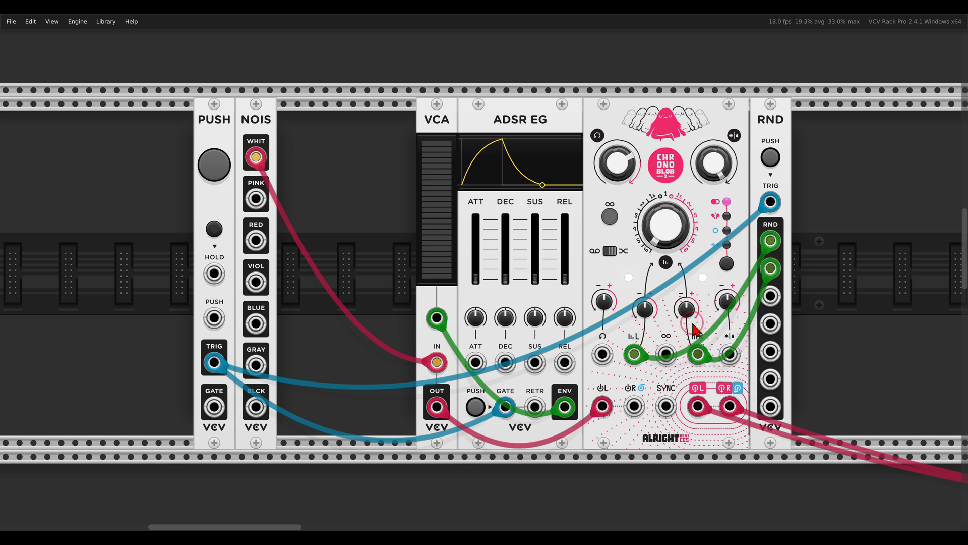
pyautogui.moveTo(685, 310); pyautogui.dragTo(643, 312)
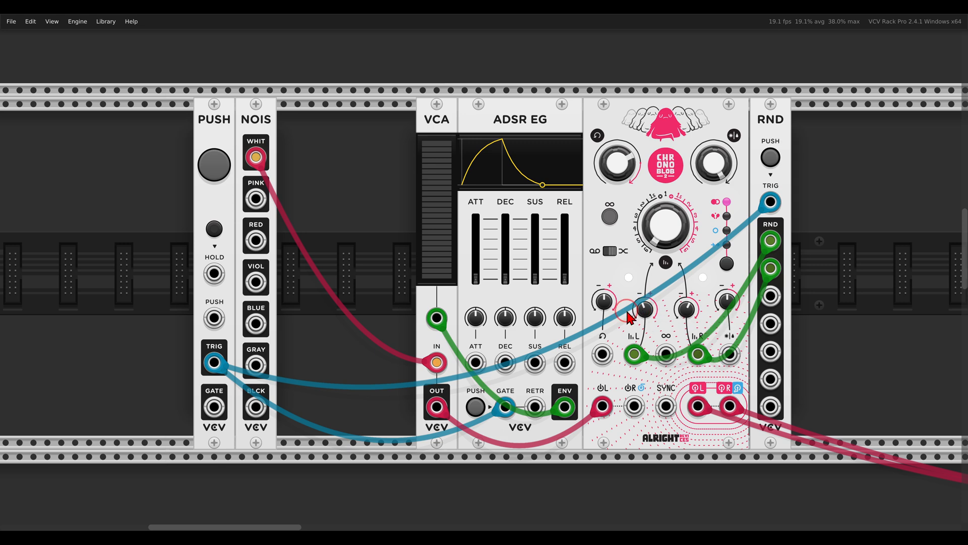
# - Trigger repeated noise bursts to hear the randomized left and right delay times
pyautogui.click(221, 174)
pyautogui.click(222, 175)
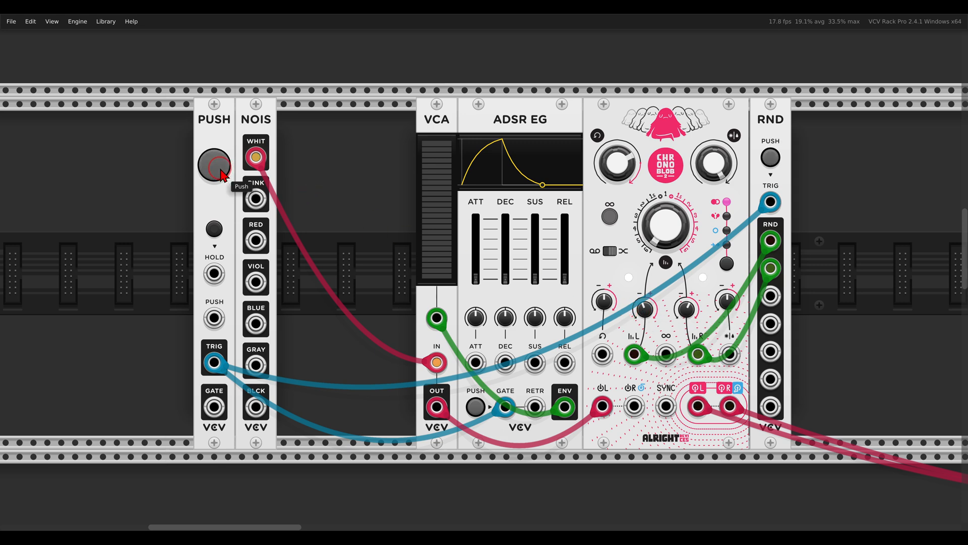
pyautogui.click(222, 174)
pyautogui.click(222, 174)
pyautogui.click(222, 175)
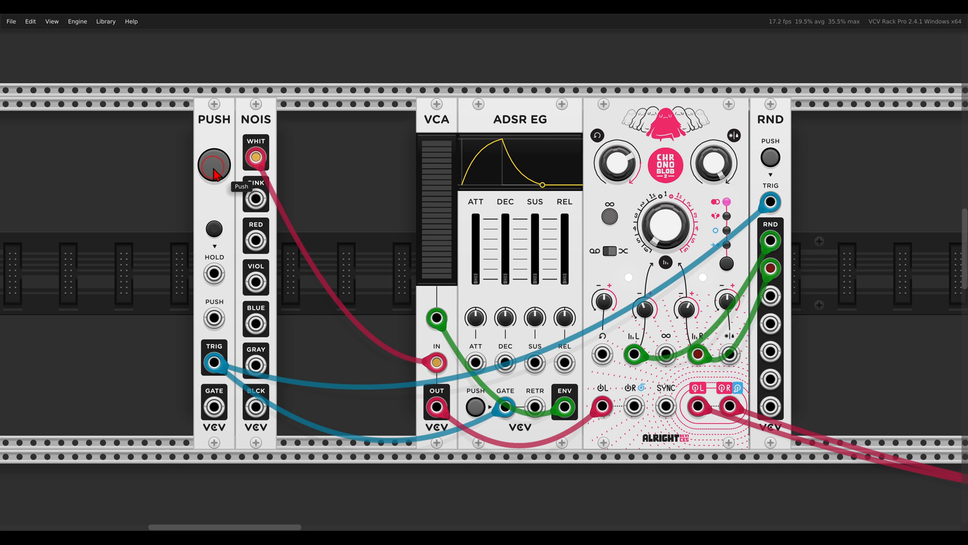
pyautogui.click(214, 172)
pyautogui.click(214, 172)
pyautogui.click(214, 171)
# - Try the Chronoblob's time modulation mode switch, including Crossfading, and trigger more noise bursts to hear the delay
pyautogui.click(611, 251)
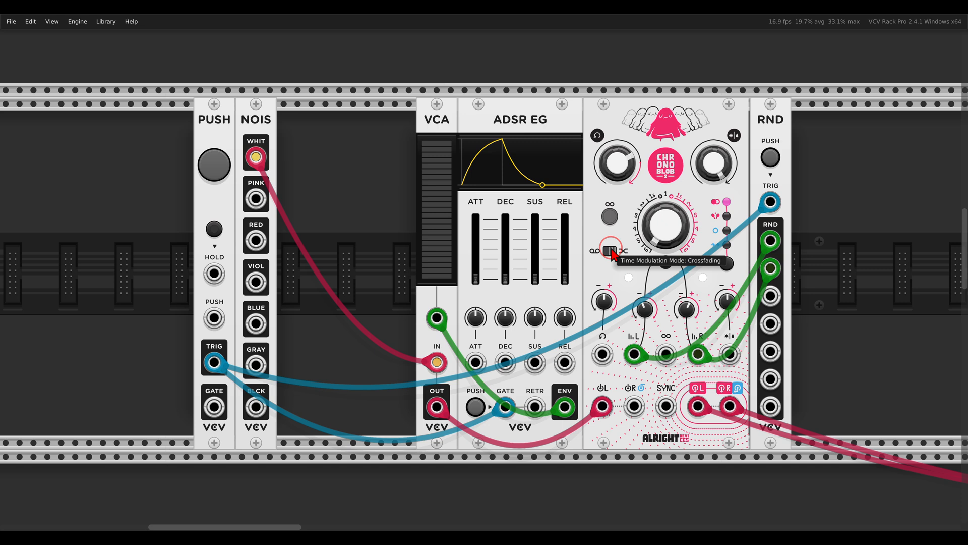
pyautogui.click(610, 252)
pyautogui.click(597, 251)
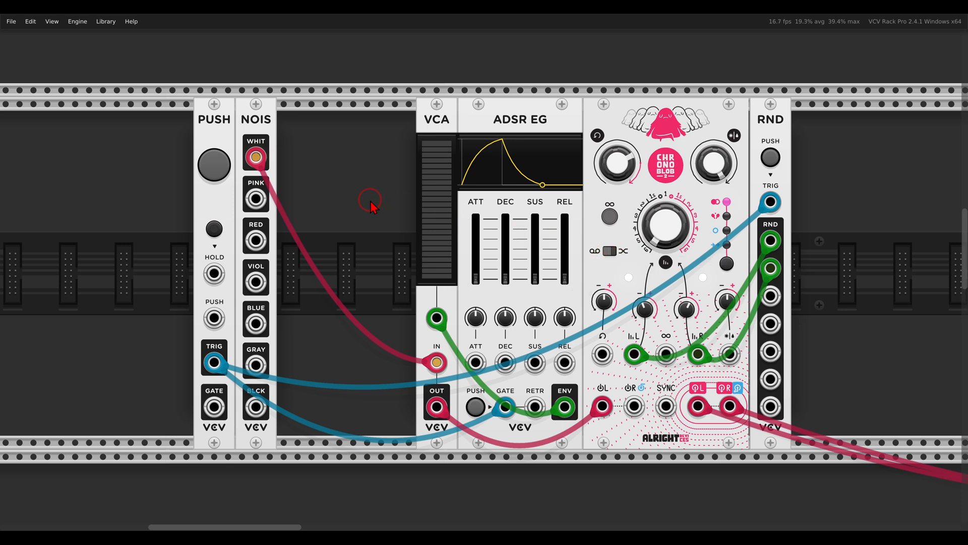
pyautogui.click(221, 169)
pyautogui.click(221, 169)
pyautogui.click(221, 168)
pyautogui.click(221, 169)
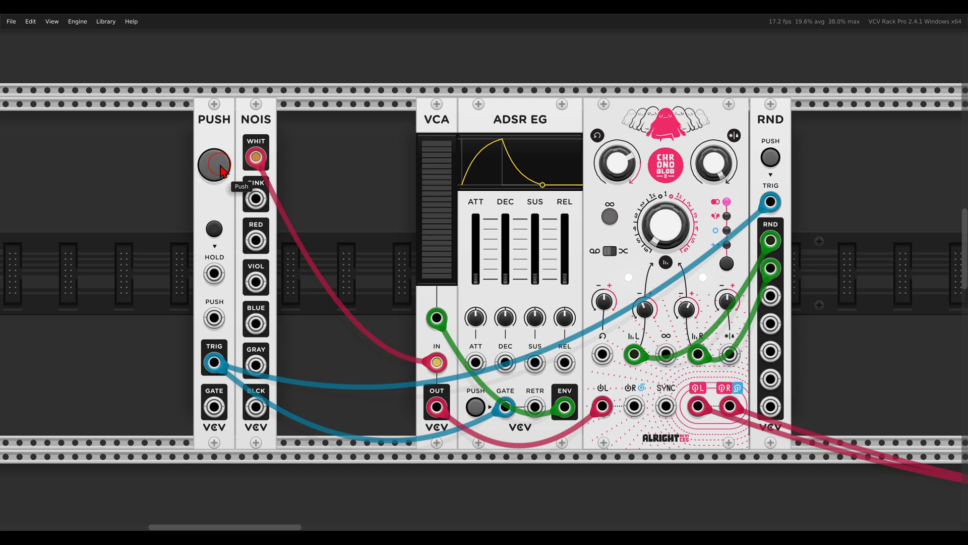
pyautogui.click(221, 169)
pyautogui.click(221, 169)
pyautogui.click(221, 169)
pyautogui.click(221, 168)
# - Add the Vult Tangents filter and insert it between the white noise output and the VCA input, using its BP input
pyautogui.rightClick(335, 204)
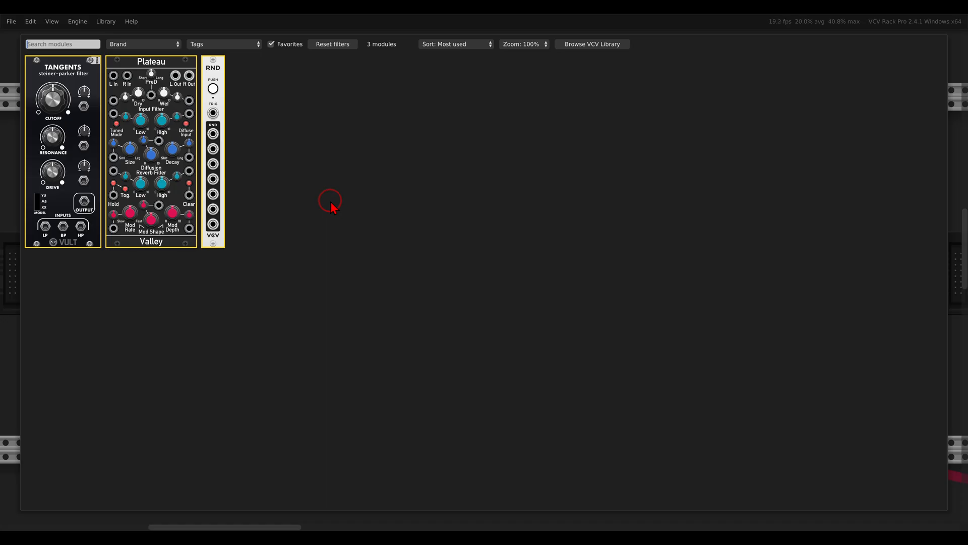
pyautogui.click(48, 141)
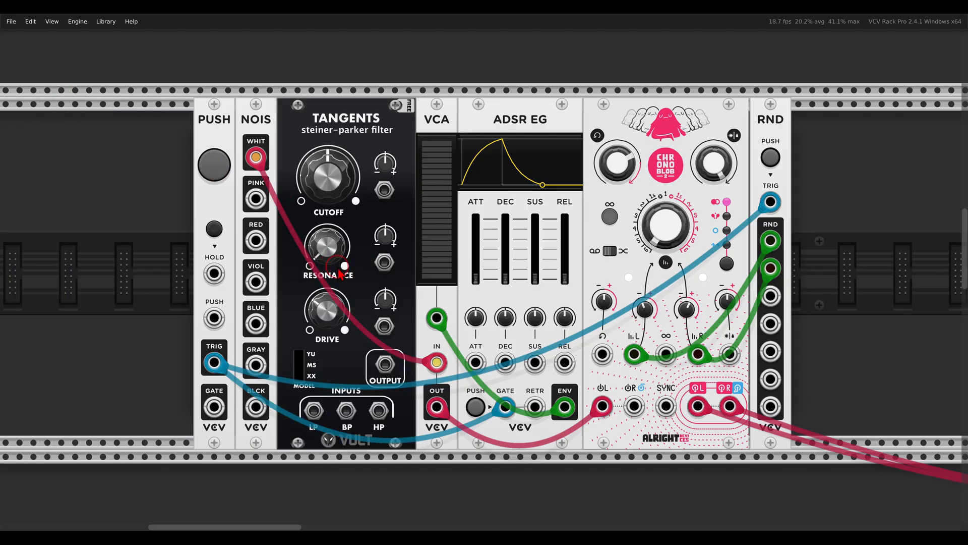
pyautogui.moveTo(432, 365); pyautogui.dragTo(346, 410)
pyautogui.moveTo(385, 363); pyautogui.dragTo(438, 364)
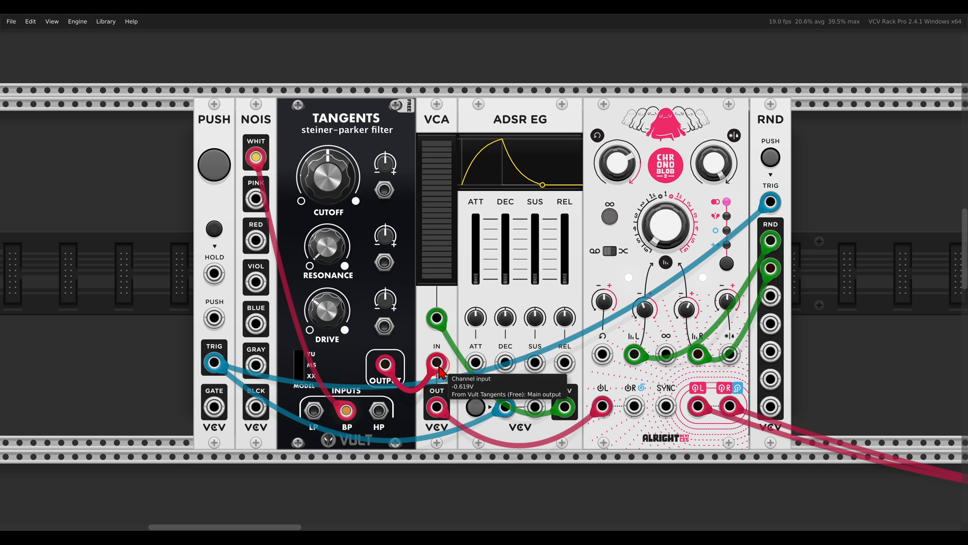
# - Raise the Tangents filter's cutoff and resonance while triggering noise bursts to hear the tone
pyautogui.moveTo(307, 187); pyautogui.dragTo(296, 134)
pyautogui.moveTo(317, 251); pyautogui.dragTo(282, 135)
pyautogui.click(220, 165)
pyautogui.click(221, 165)
pyautogui.click(222, 166)
pyautogui.click(222, 164)
pyautogui.moveTo(312, 176); pyautogui.dragTo(309, 163)
pyautogui.click(218, 163)
pyautogui.click(217, 163)
# - Patch the third random output into the Tangents cutoff input, turn up the cutoff modulation, and trigger noise bursts
pyautogui.moveTo(384, 192); pyautogui.dragTo(772, 296)
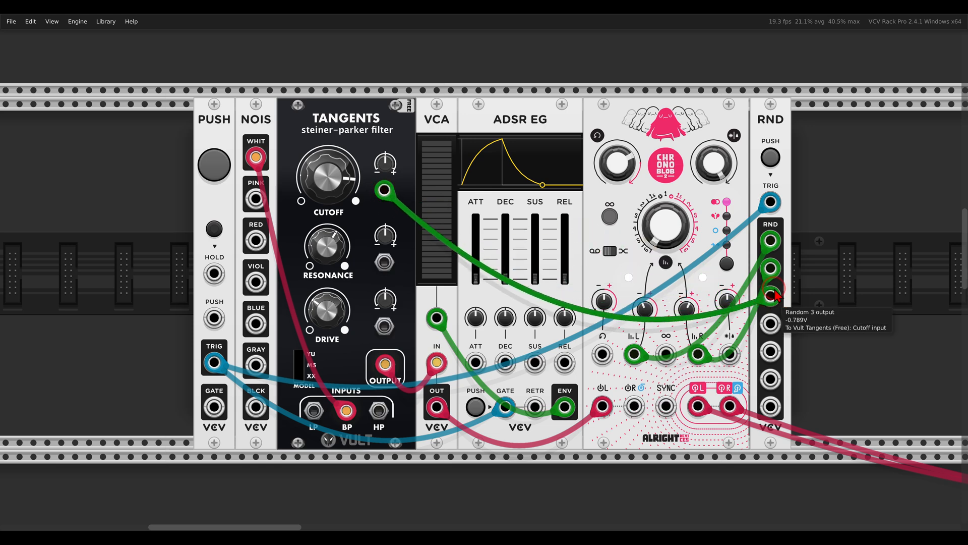
pyautogui.click(217, 163)
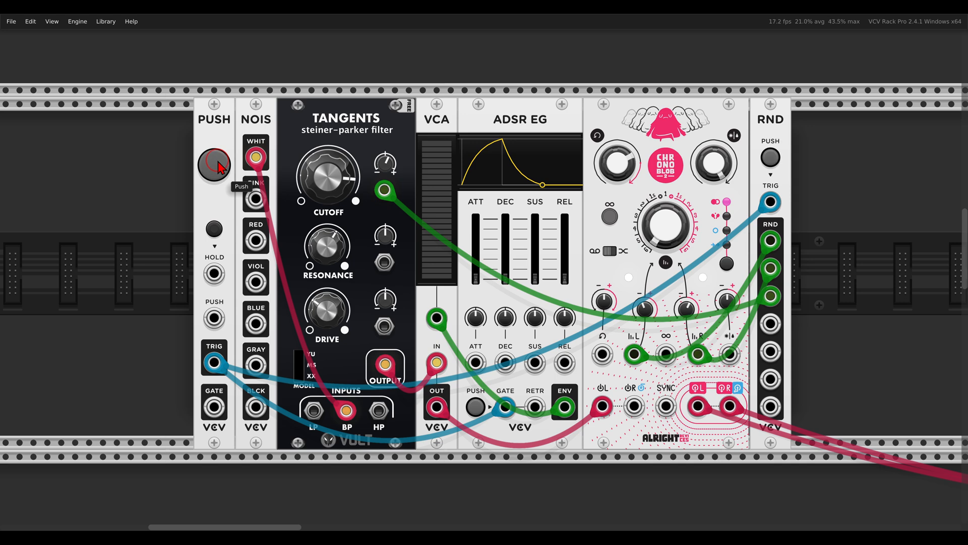
pyautogui.click(217, 165)
pyautogui.click(218, 166)
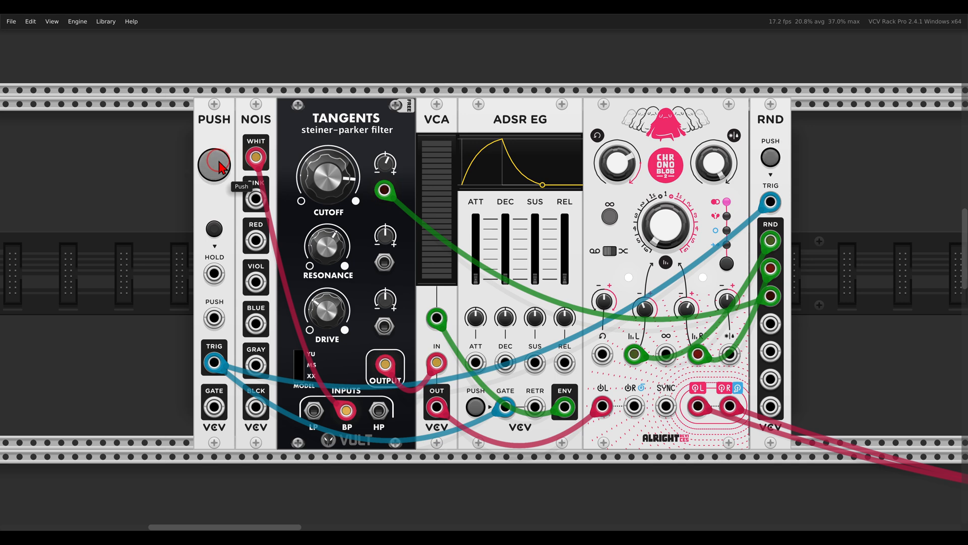
pyautogui.click(219, 167)
pyautogui.click(219, 167)
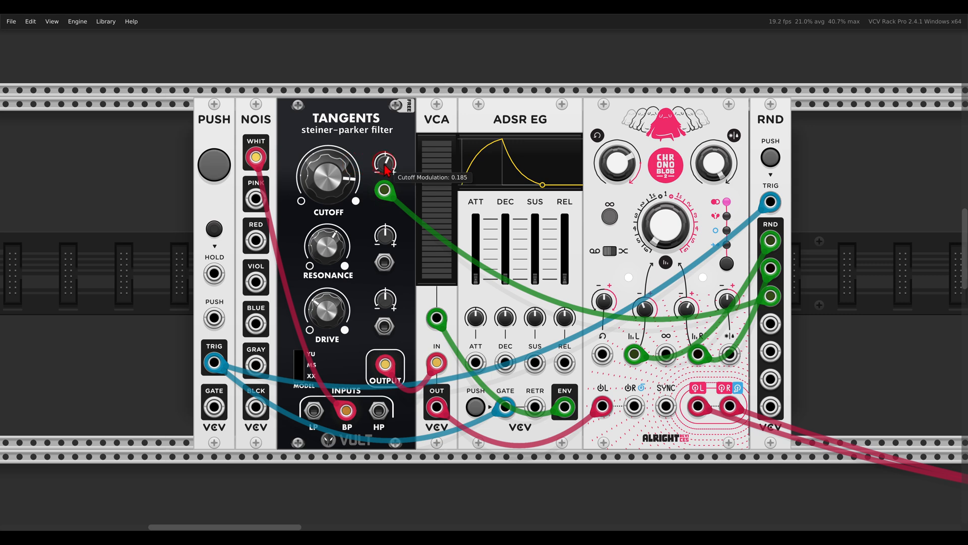
pyautogui.click(216, 169)
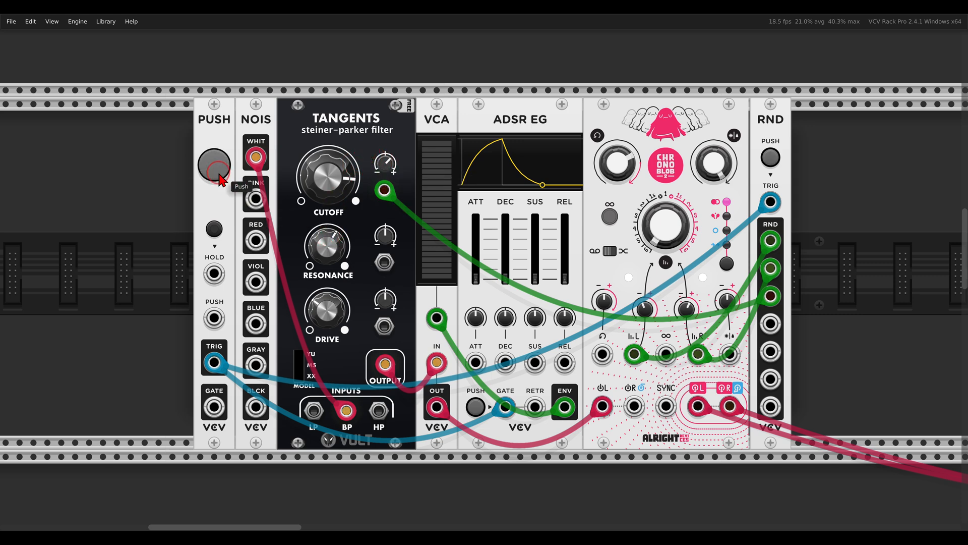
pyautogui.click(220, 175)
pyautogui.click(220, 175)
pyautogui.click(219, 175)
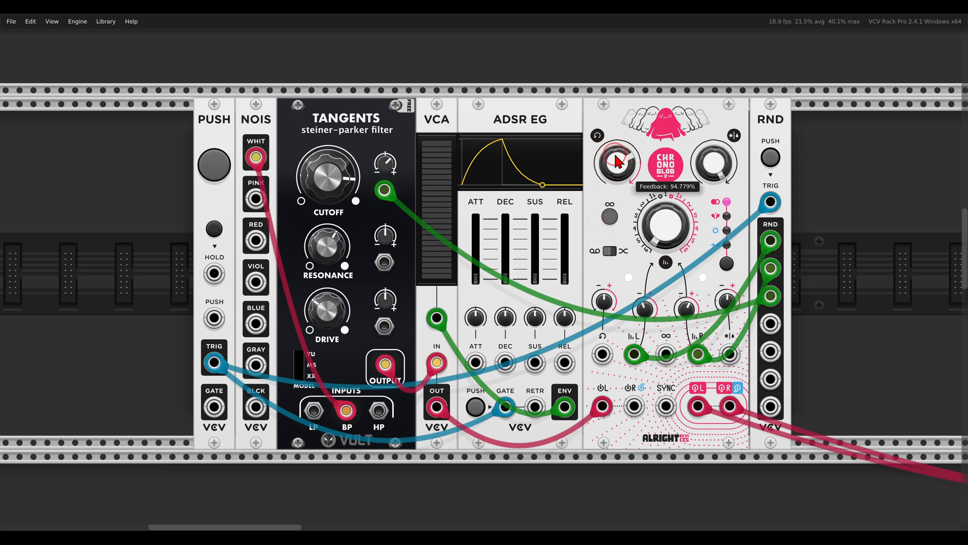
# - Patch the fourth random output into the Chronoblob's feedback input and turn up the feedback modulation amount
pyautogui.moveTo(602, 355); pyautogui.dragTo(768, 328)
pyautogui.moveTo(604, 301); pyautogui.dragTo(580, 265)
# - Trigger a long series of noise bursts to hear the randomly varied feedback and filter cutoff
pyautogui.click(211, 166)
pyautogui.click(212, 166)
pyautogui.click(212, 166)
pyautogui.click(210, 167)
pyautogui.click(212, 167)
pyautogui.click(213, 167)
pyautogui.click(214, 167)
pyautogui.click(214, 167)
pyautogui.click(214, 168)
pyautogui.click(214, 168)
pyautogui.click(214, 167)
pyautogui.click(214, 168)
pyautogui.click(214, 168)
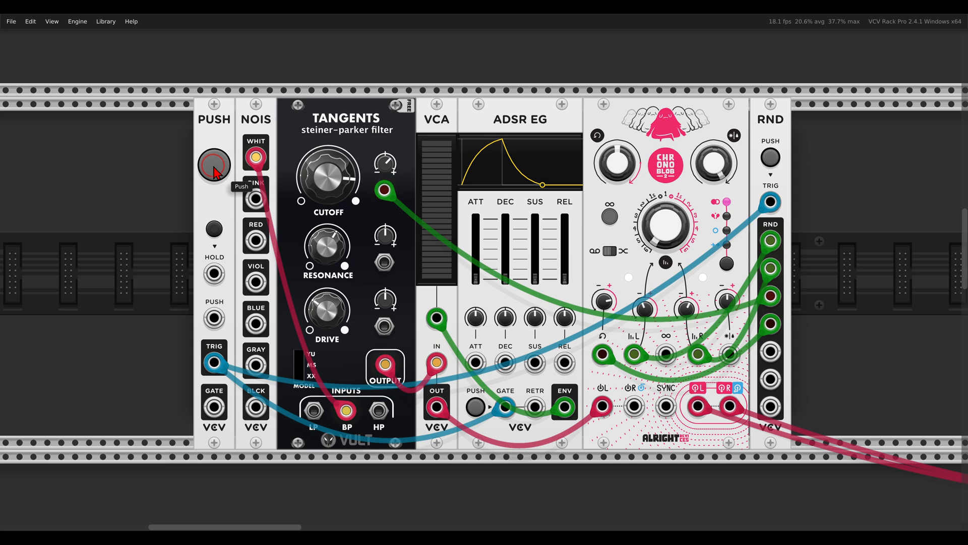
pyautogui.click(213, 169)
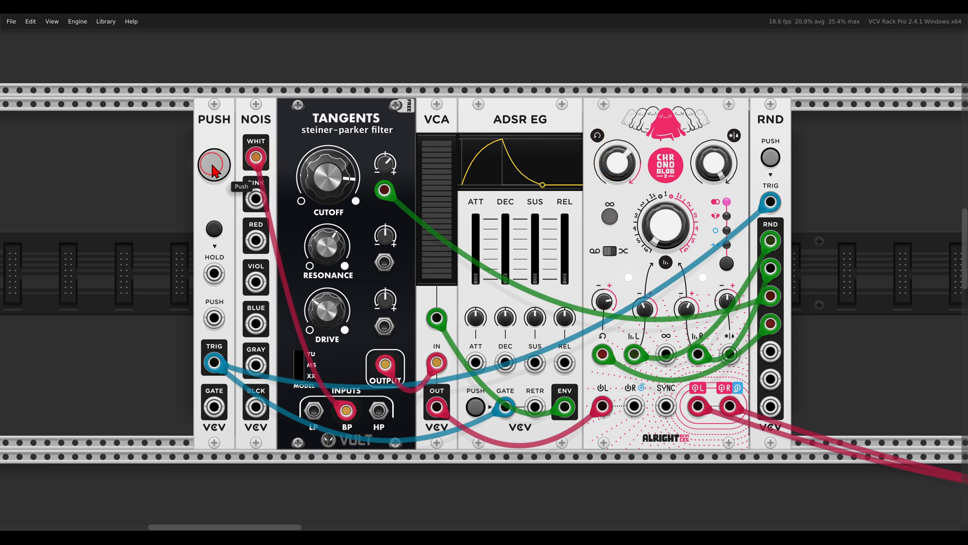
# - Trigger another run of noise bursts to hear the plucks with randomised delay time, cutoff and feedback
pyautogui.click(213, 170)
pyautogui.click(213, 169)
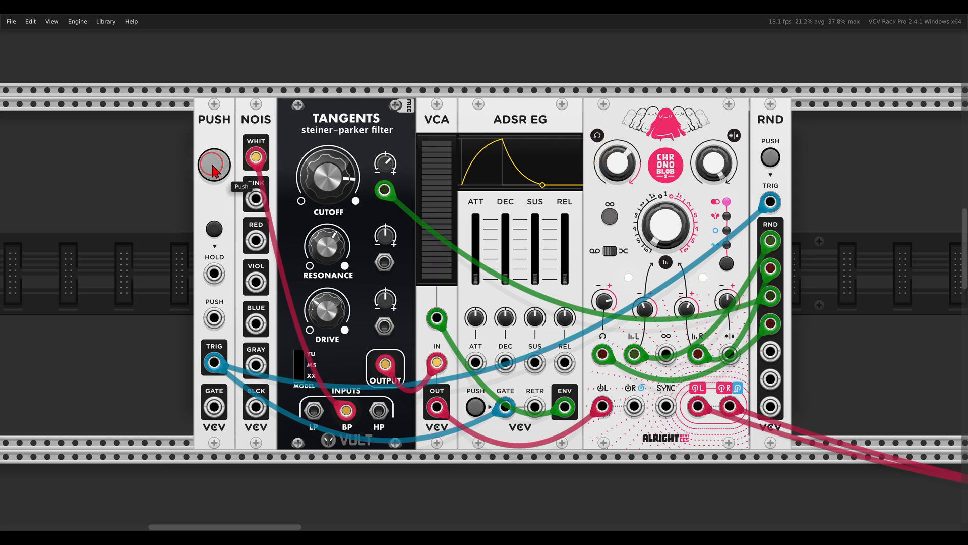
pyautogui.click(215, 174)
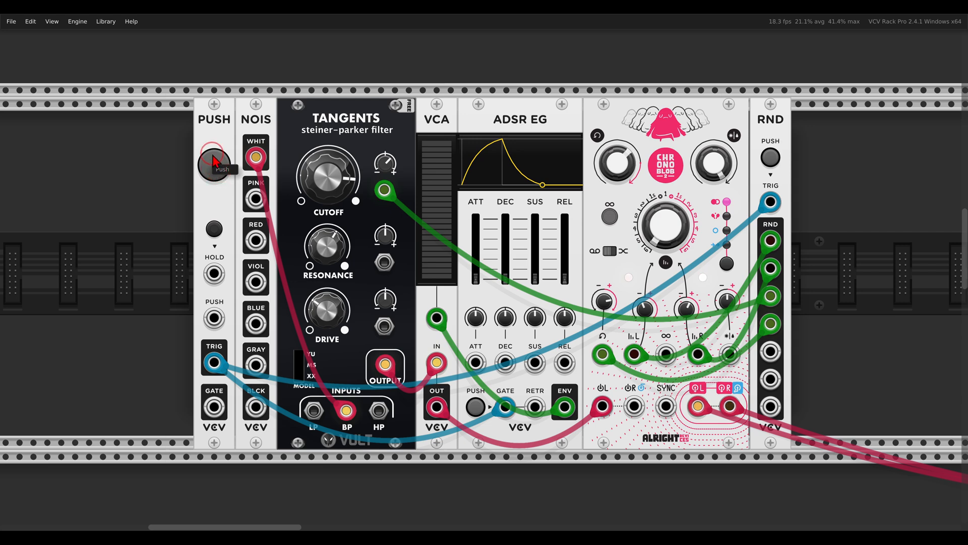
pyautogui.click(218, 165)
pyautogui.click(218, 164)
pyautogui.click(217, 165)
pyautogui.click(217, 165)
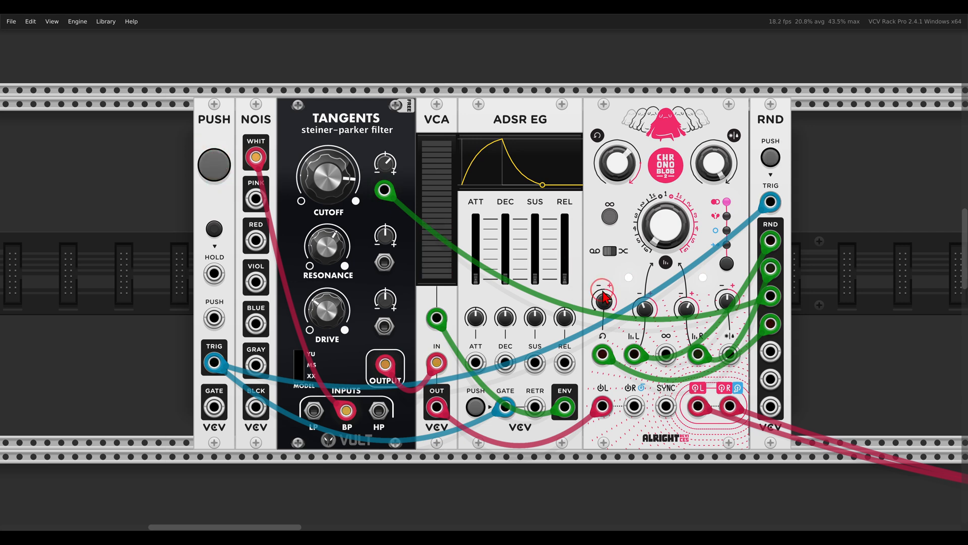
pyautogui.moveTo(605, 301); pyautogui.dragTo(604, 318)
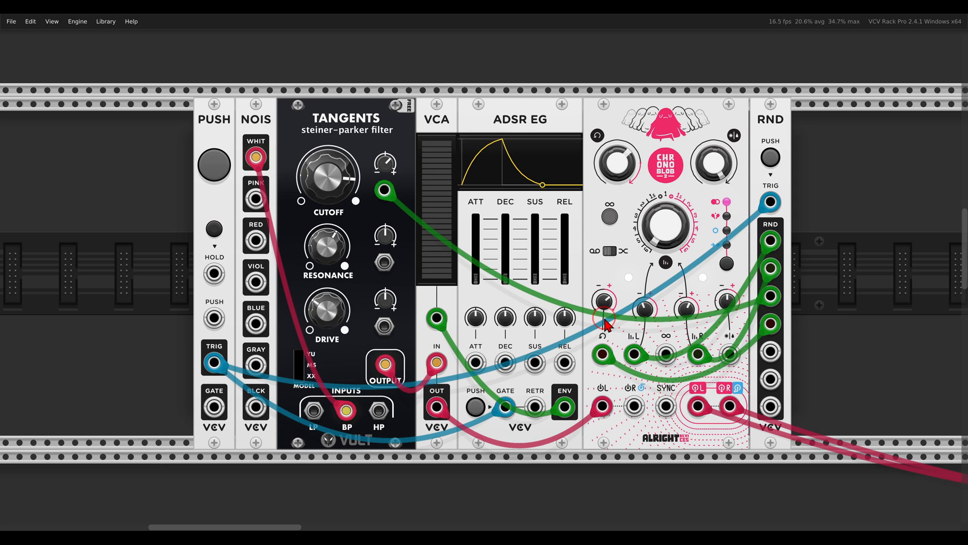
# - Add the Plateau reverb module from the favourites to the rack beside the RND module
pyautogui.scroll(-1, 625, 296)
pyautogui.moveTo(625, 289); pyautogui.dragTo(550, 285)
pyautogui.rightClick(730, 241)
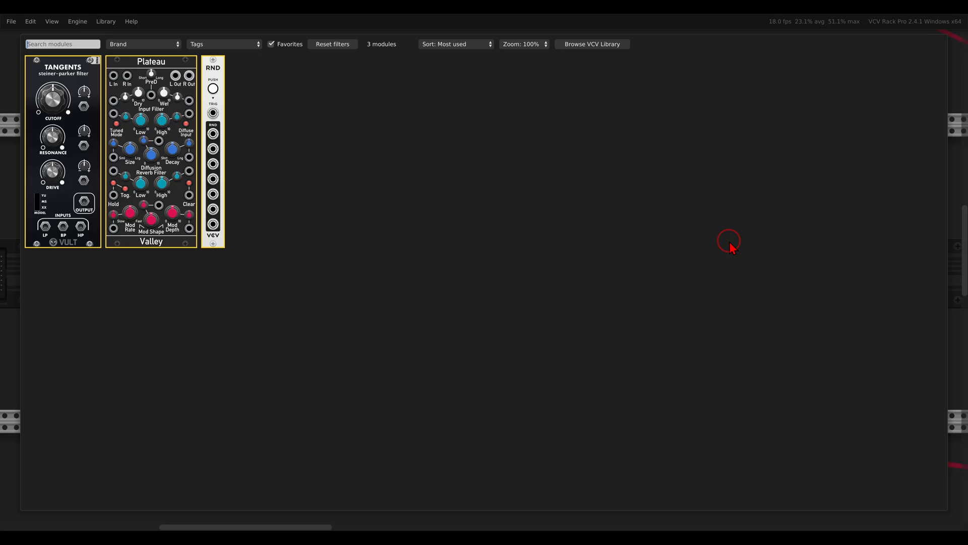
pyautogui.click(170, 101)
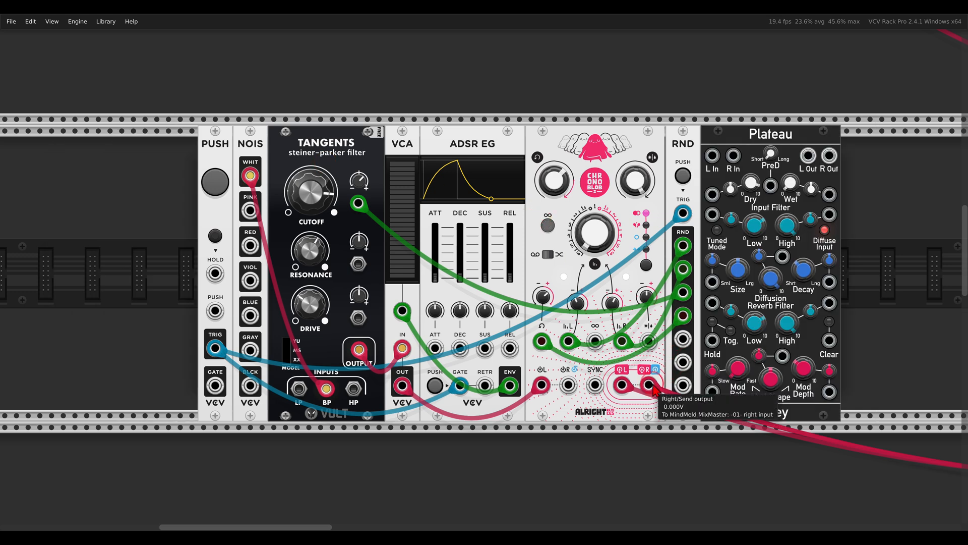
# - Insert Plateau between the Chronoblob and the mixer by moving the mixer cables to Plateau's outputs and patching the Chronoblob's outputs into Plateau's inputs
pyautogui.moveTo(650, 386); pyautogui.dragTo(827, 181)
pyautogui.hotkey('ctrl', 'z')
pyautogui.moveTo(650, 386); pyautogui.dragTo(830, 156)
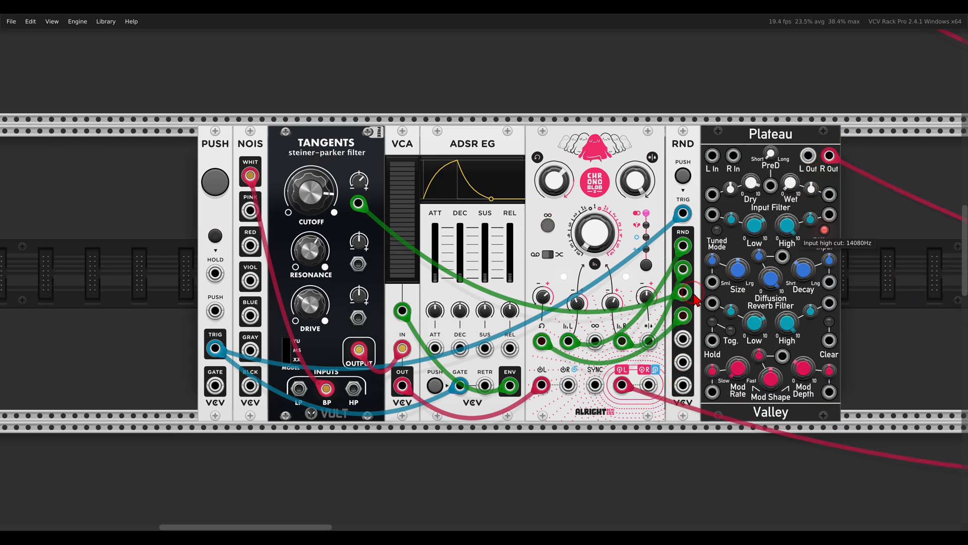
pyautogui.moveTo(622, 386); pyautogui.dragTo(809, 155)
pyautogui.moveTo(712, 155); pyautogui.dragTo(734, 156)
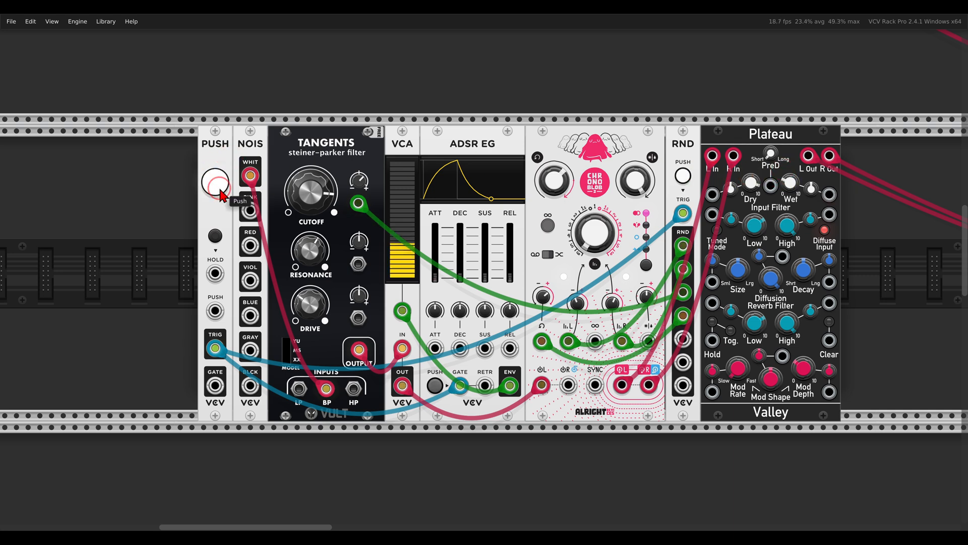
# - Patch the fifth random output into Plateau's Clear input and trigger noise bursts to hear the randomly cleared reverb
pyautogui.moveTo(684, 343); pyautogui.dragTo(829, 341)
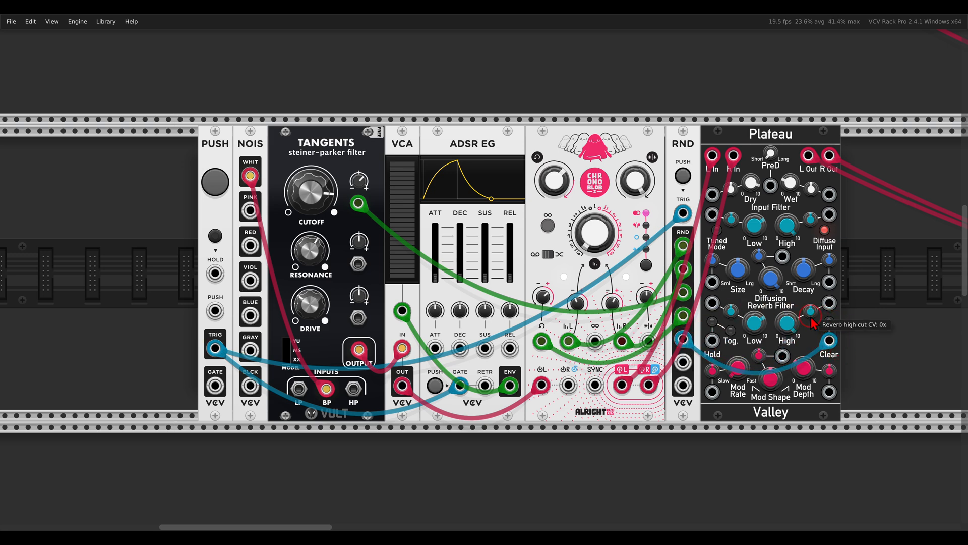
pyautogui.click(217, 187)
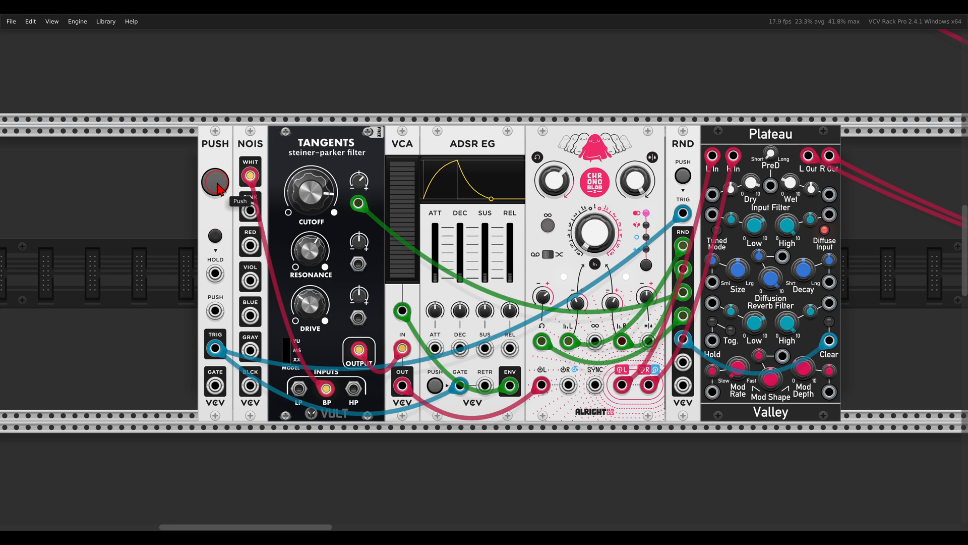
pyautogui.click(217, 186)
pyautogui.click(217, 187)
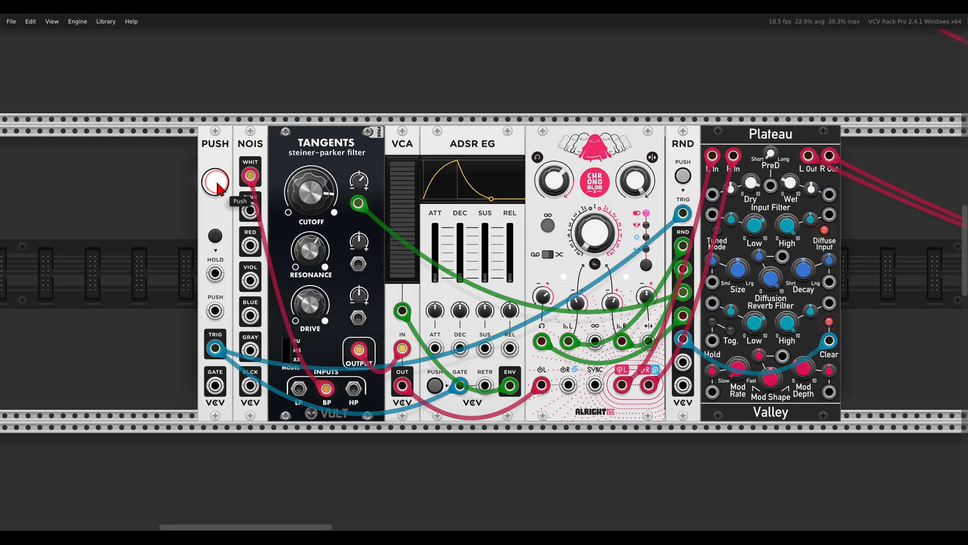
pyautogui.click(217, 187)
pyautogui.click(217, 187)
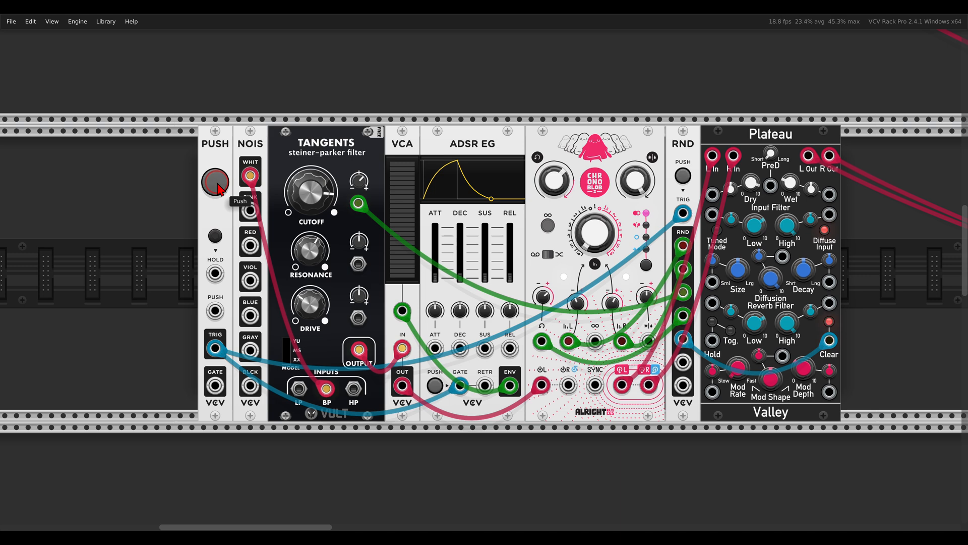
pyautogui.click(217, 187)
pyautogui.click(217, 186)
pyautogui.click(217, 187)
pyautogui.click(217, 187)
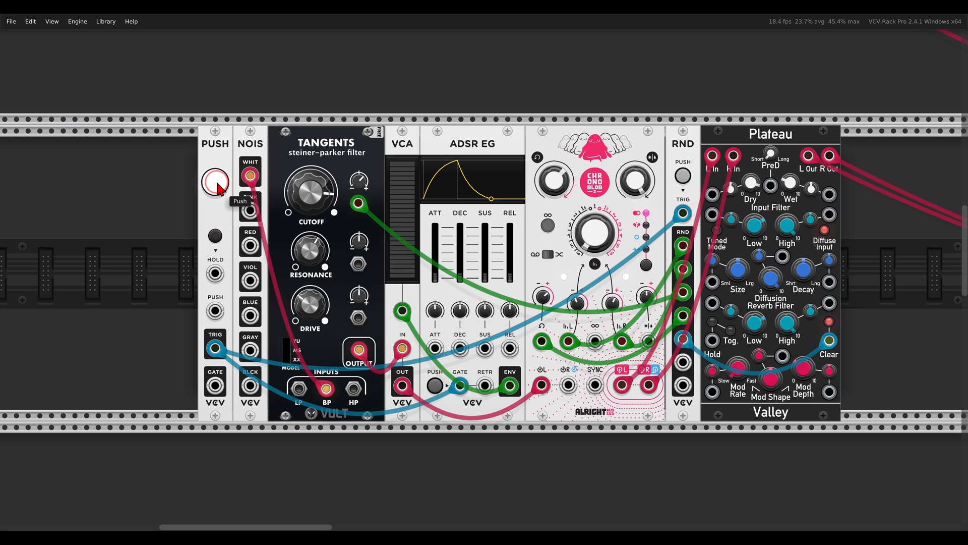
pyautogui.click(217, 186)
pyautogui.click(216, 186)
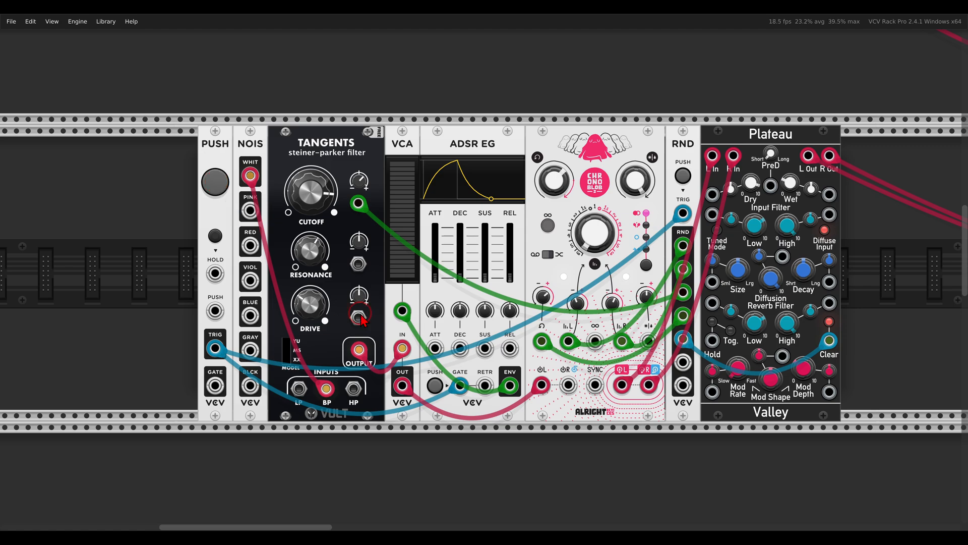
# - Go to the clocked version of the patch containing the sickoPlayer and start the Clocked module
pyautogui.scroll(-20, 372, 338)
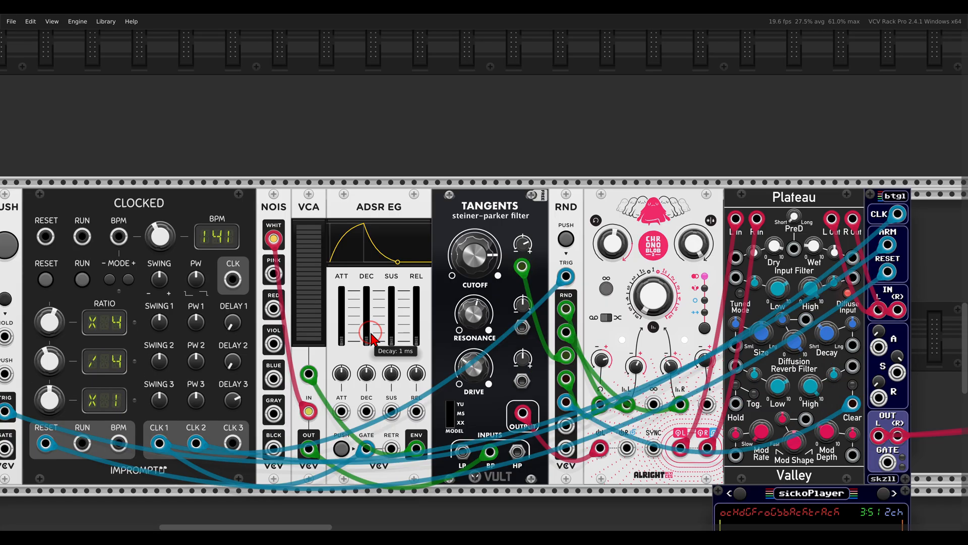
pyautogui.scroll(-2, 370, 334)
pyautogui.moveTo(396, 394); pyautogui.dragTo(453, 236)
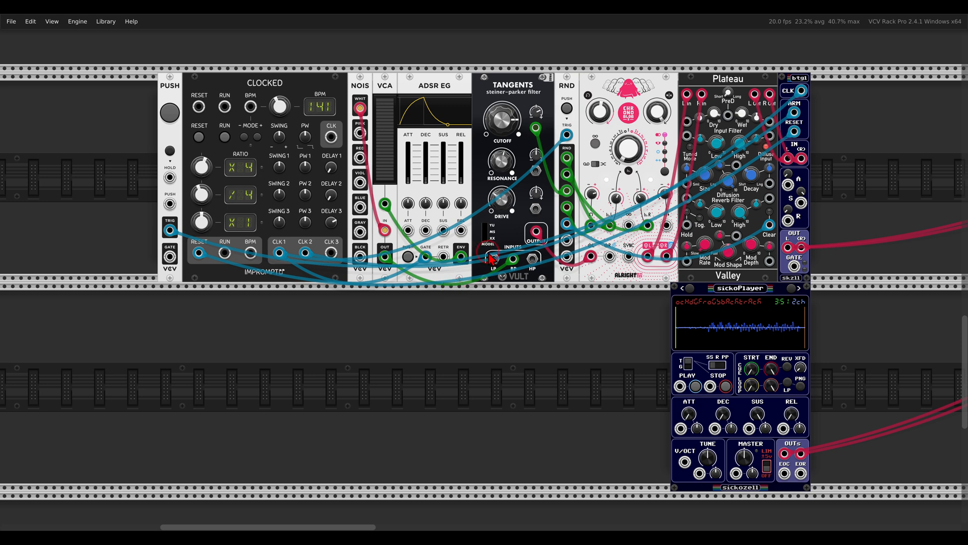
pyautogui.moveTo(359, 108); pyautogui.dragTo(326, 120)
pyautogui.click(224, 136)
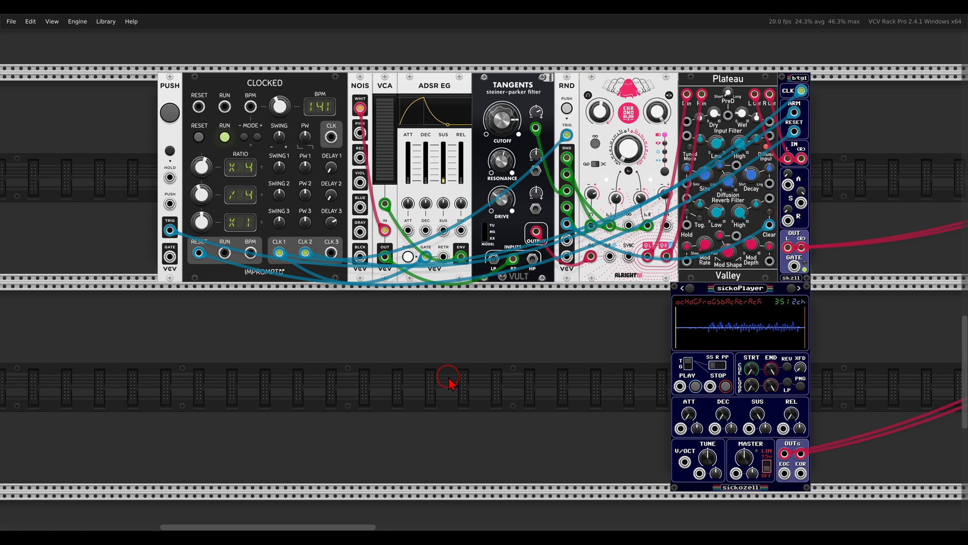
pyautogui.moveTo(514, 243)
pyautogui.mouseDown()
pyautogui.moveTo(495, 267)
pyautogui.moveTo(526, 248)
pyautogui.mouseUp()
pyautogui.moveTo(648, 74); pyautogui.dragTo(643, 72)
pyautogui.moveTo(580, 74)
pyautogui.mouseDown()
pyautogui.moveTo(564, 102)
pyautogui.moveTo(571, 74)
pyautogui.mouseUp()
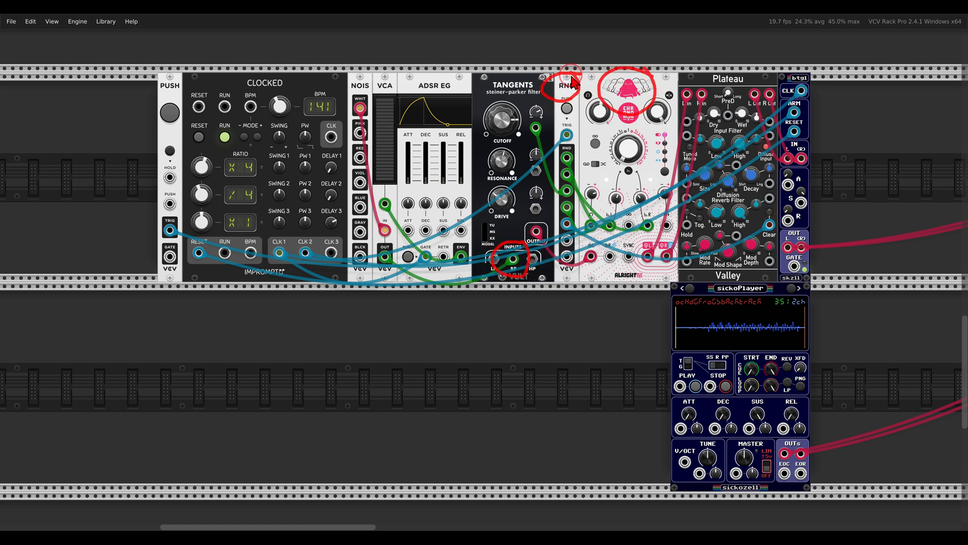
pyautogui.moveTo(746, 66)
pyautogui.mouseDown()
pyautogui.moveTo(746, 90)
pyautogui.moveTo(741, 68)
pyautogui.mouseUp()
pyautogui.press('Escape')
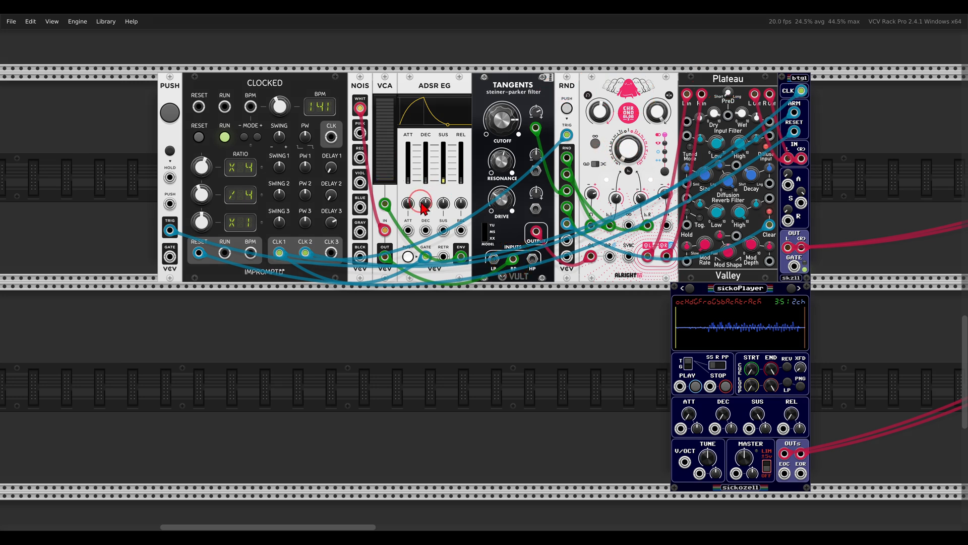
# - Stop the clock, patch Clocked's reset output into the sickoPlayer's Play input, and restart the clock while firing the Push trigger
pyautogui.click(226, 139)
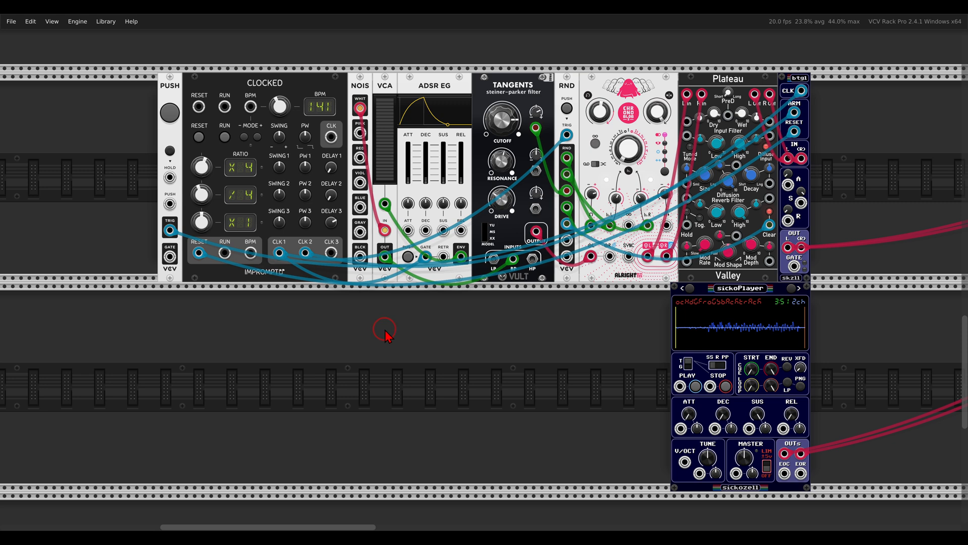
pyautogui.moveTo(681, 388); pyautogui.dragTo(199, 254)
pyautogui.click(225, 138)
pyautogui.click(170, 114)
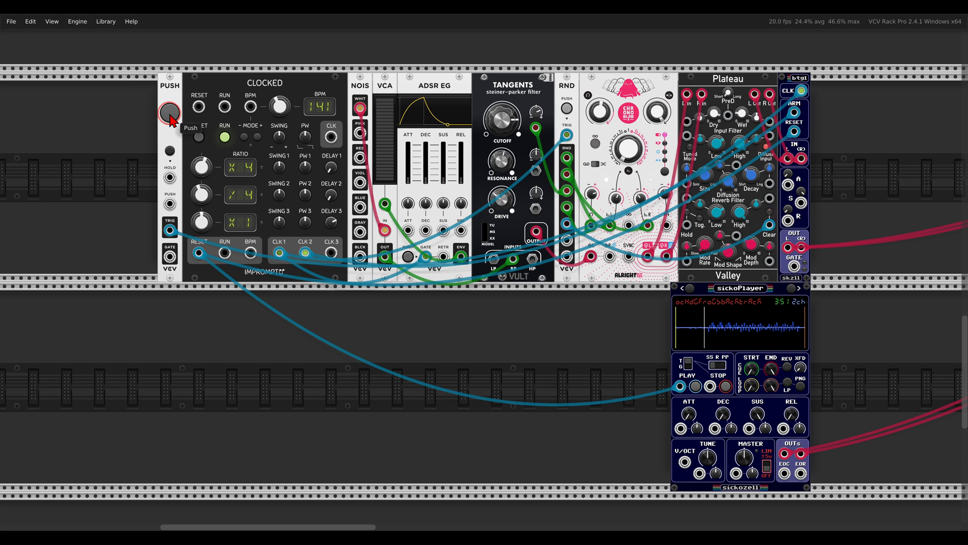
pyautogui.click(170, 114)
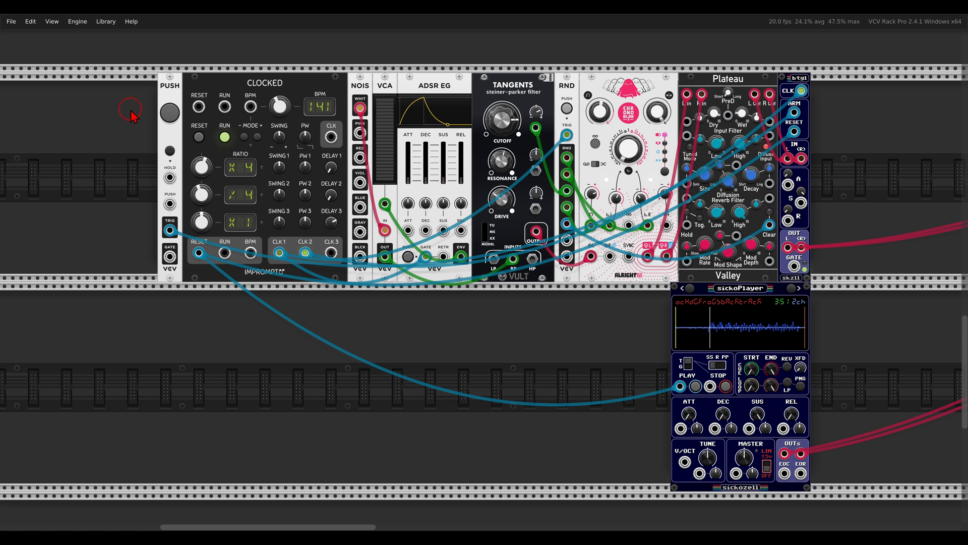
pyautogui.moveTo(166, 316)
pyautogui.mouseDown()
pyautogui.moveTo(96, 372)
pyautogui.moveTo(132, 351)
pyautogui.mouseUp()
pyautogui.moveTo(173, 317)
pyautogui.mouseDown()
pyautogui.moveTo(170, 392)
pyautogui.moveTo(180, 359)
pyautogui.moveTo(217, 384)
pyautogui.mouseUp()
pyautogui.moveTo(251, 340)
pyautogui.mouseDown()
pyautogui.moveTo(273, 374)
pyautogui.moveTo(251, 338)
pyautogui.mouseUp()
pyautogui.moveTo(306, 367)
pyautogui.mouseDown()
pyautogui.moveTo(352, 367)
pyautogui.moveTo(299, 367)
pyautogui.moveTo(323, 347)
pyautogui.mouseUp()
pyautogui.moveTo(416, 327)
pyautogui.mouseDown()
pyautogui.moveTo(364, 357)
pyautogui.moveTo(362, 388)
pyautogui.moveTo(433, 382)
pyautogui.moveTo(429, 409)
pyautogui.mouseUp()
pyautogui.click(431, 393)
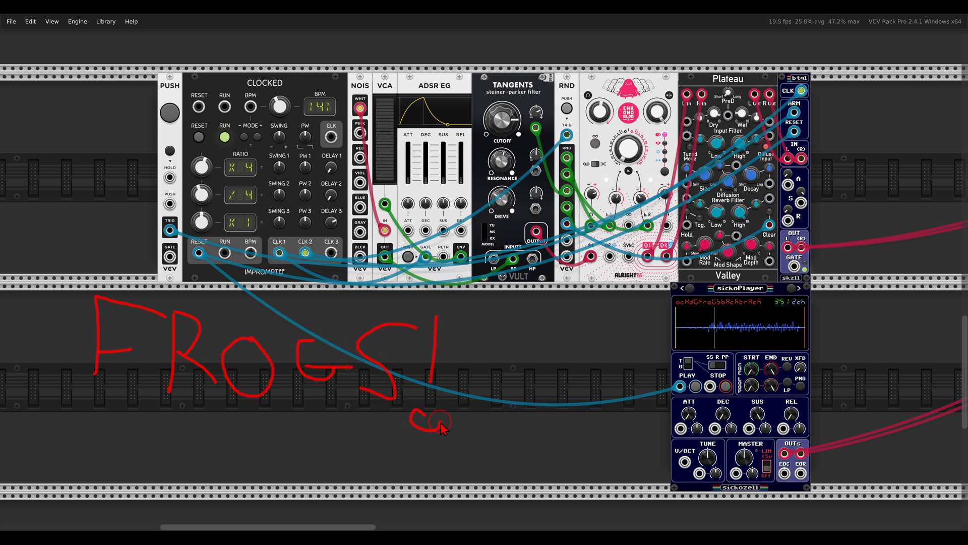